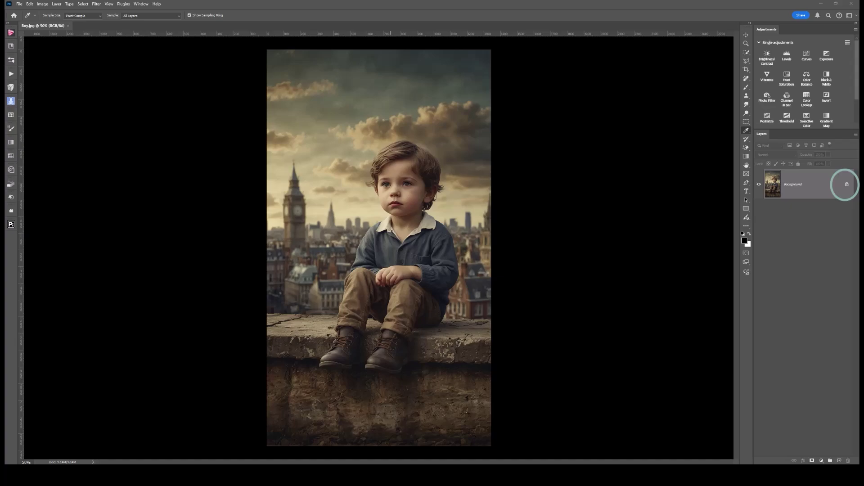
Step: Unlock the boy photo's Background layer into Layer 0 and select it
left_click(847, 184)
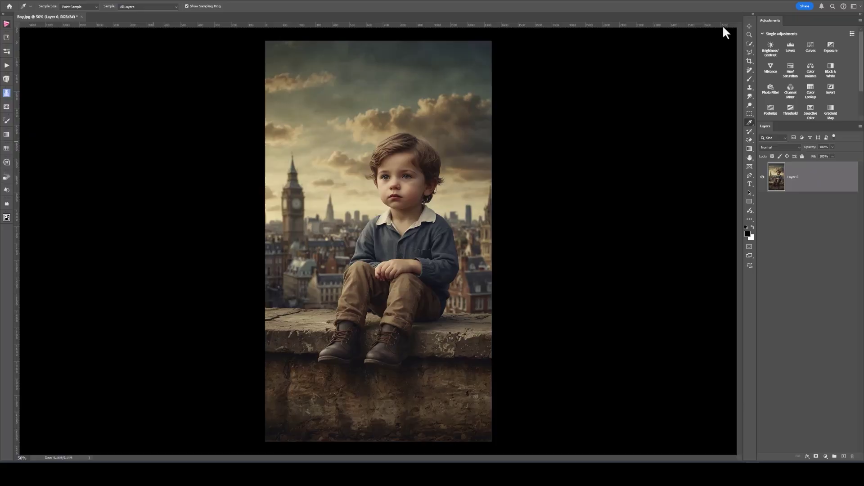
left_click(778, 174)
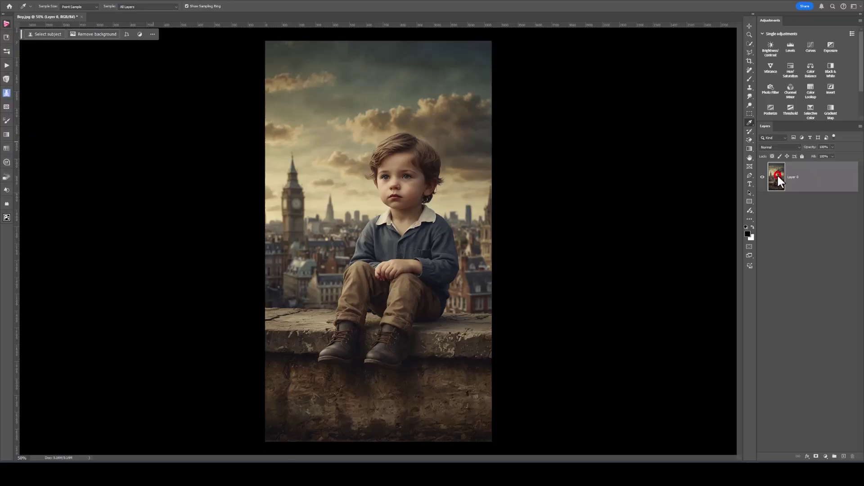
Step: Apply Remove background to Layer 0, masking out the city, sky and wall
left_click(96, 35)
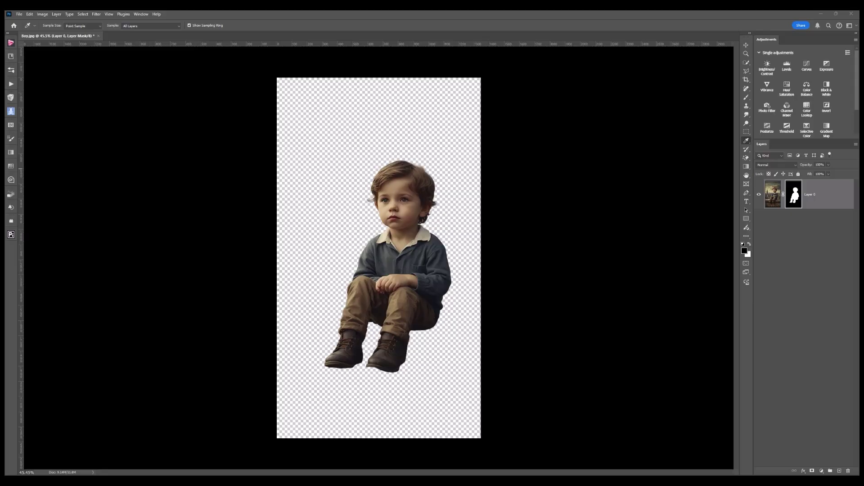
Step: Zoom in and back out to inspect the boy cutout's edges
scroll(450, 270, "up", 5)
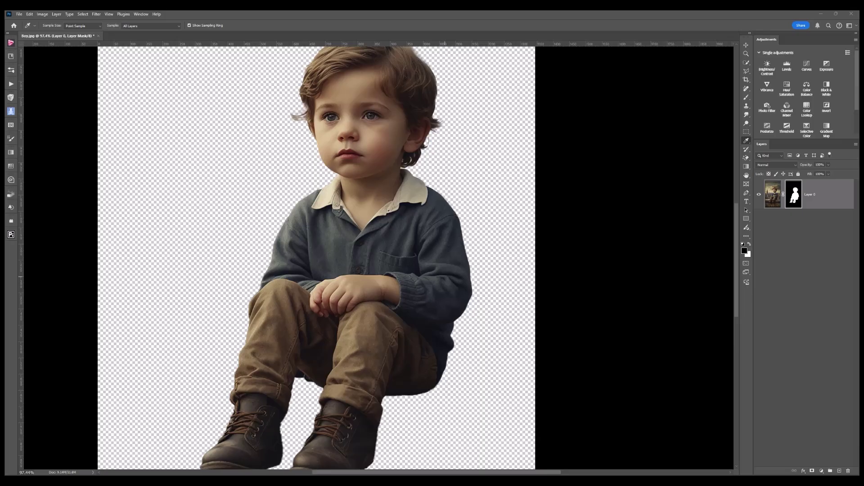
scroll(360, 256, "down", 1)
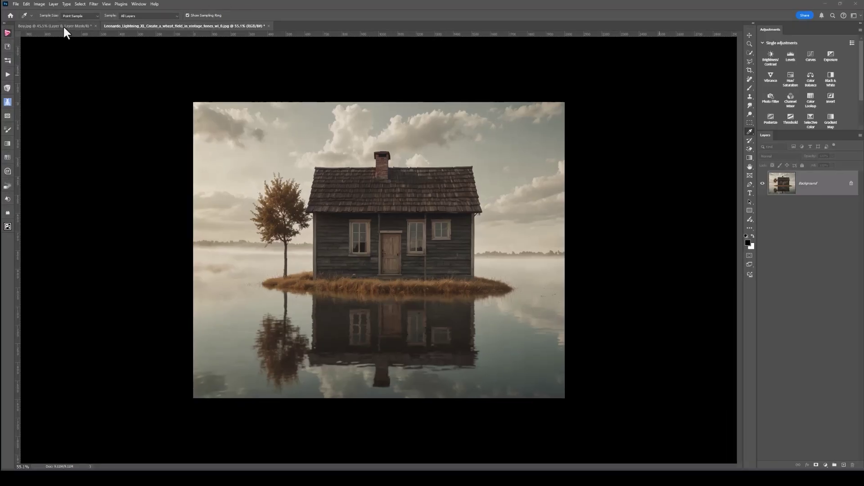
Step: Copy the boy's Layer 0 from Boy.jpg into the lakeside house image as Layer 1
left_click(63, 25)
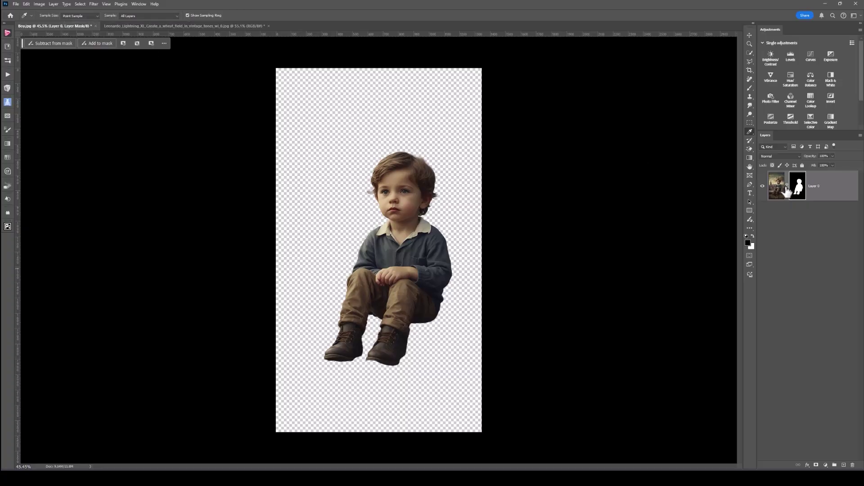
left_click_drag(785, 191, 393, 252)
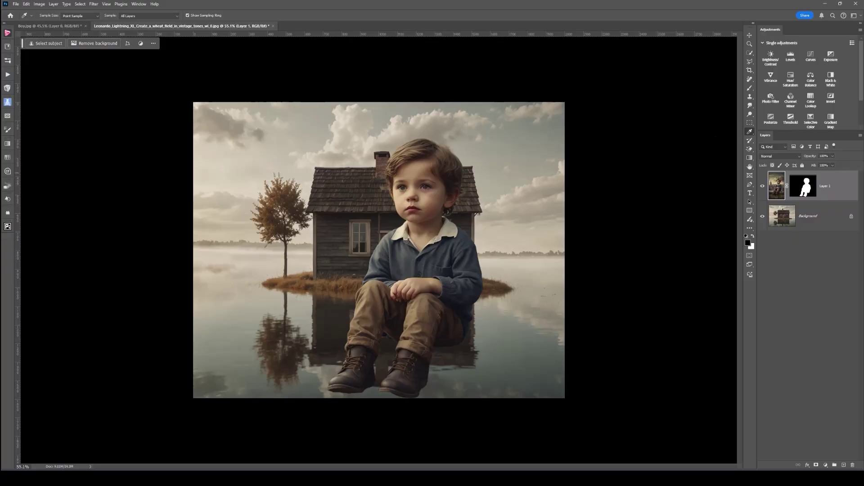
Step: Free-transform the boy down to a small size and place him at the house's front door
key("ctrl+t")
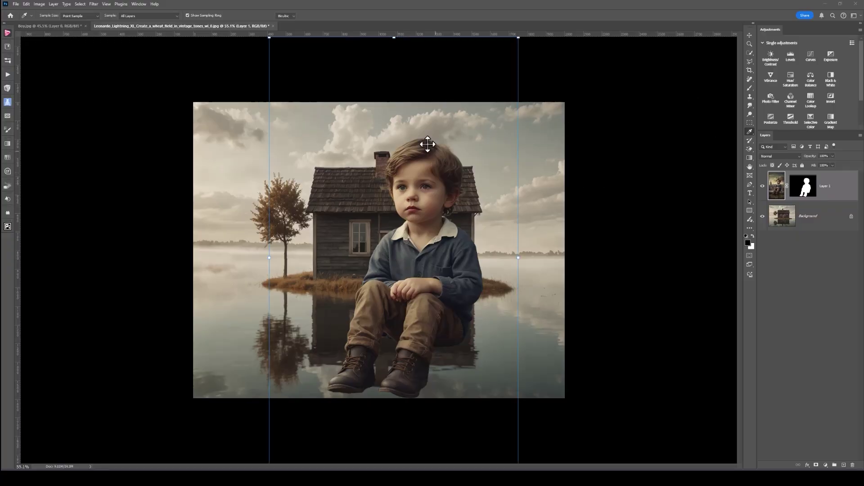
left_click_drag(519, 37, 380, 299)
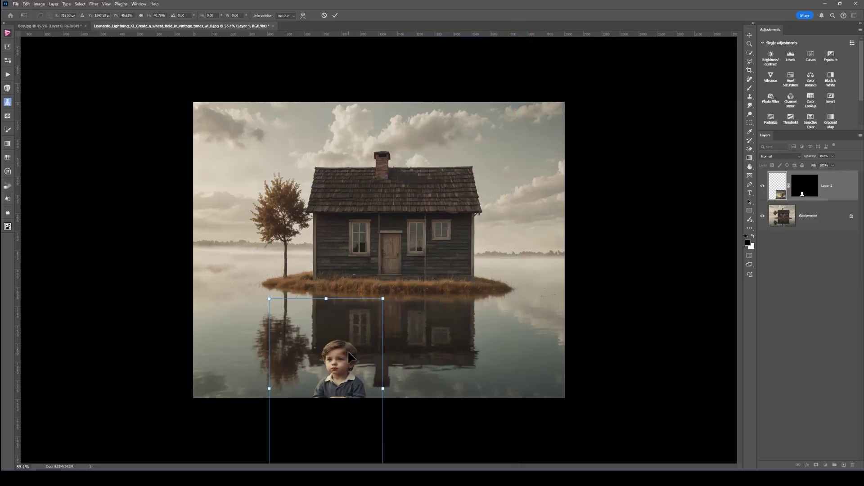
left_click_drag(348, 351, 388, 213)
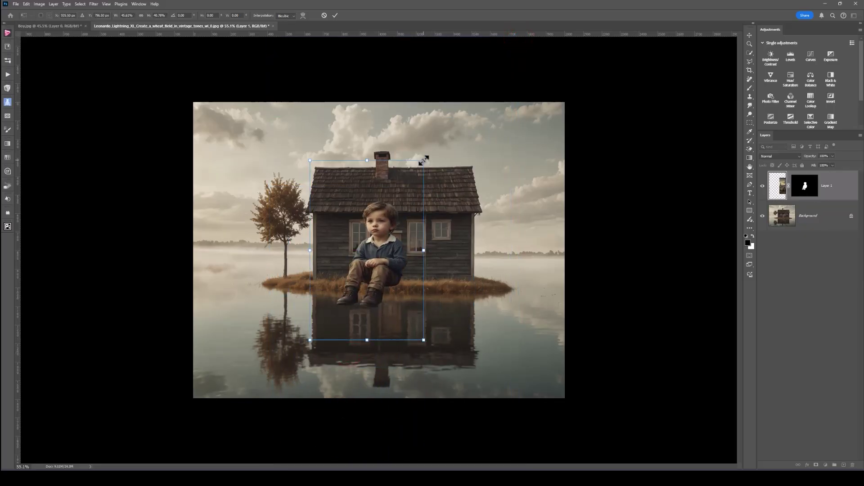
left_click_drag(424, 160, 372, 240)
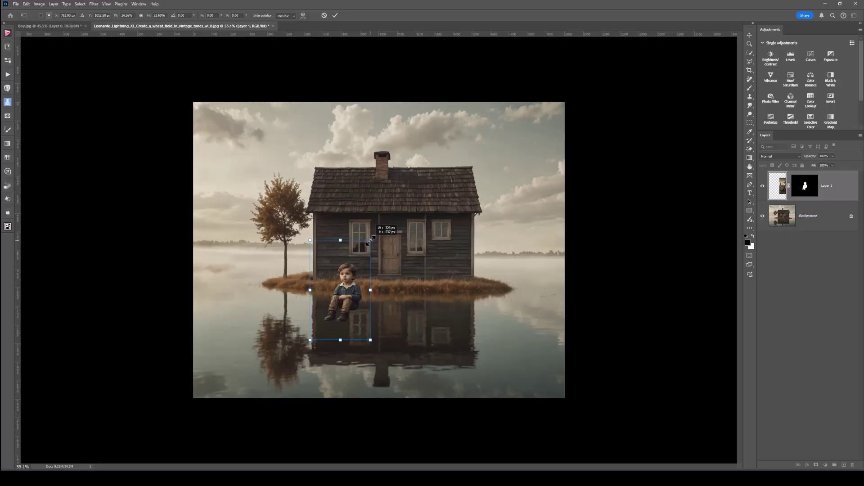
key("ctrl+0")
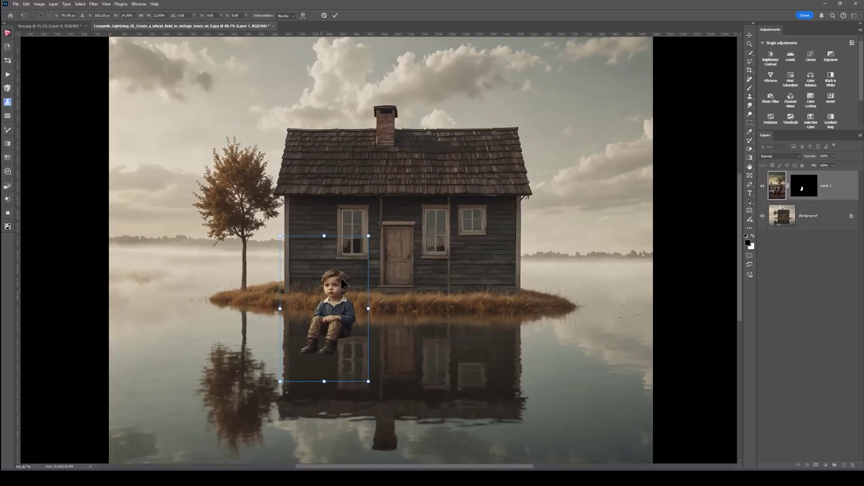
left_click_drag(334, 292, 399, 248)
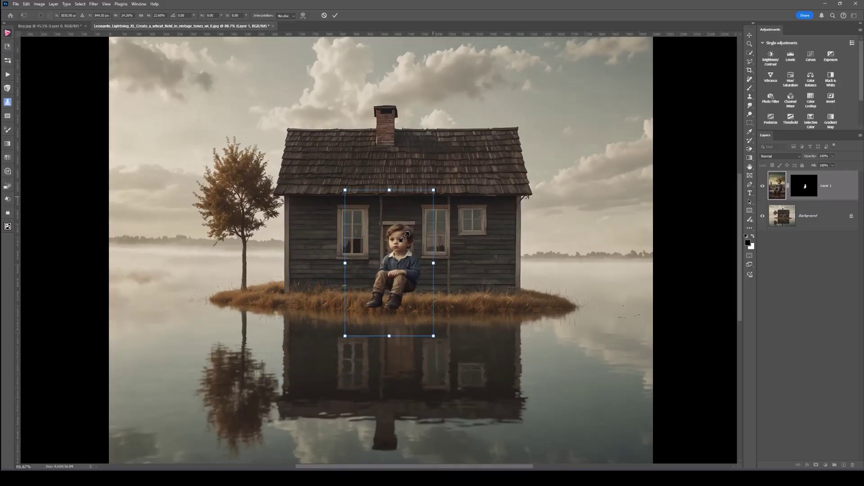
left_click_drag(433, 190, 405, 228)
left_click_drag(385, 266, 400, 244)
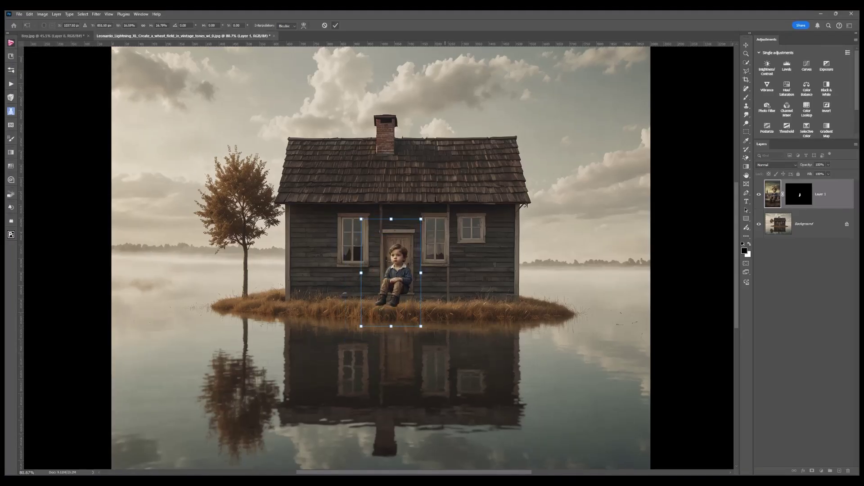
left_click(335, 15)
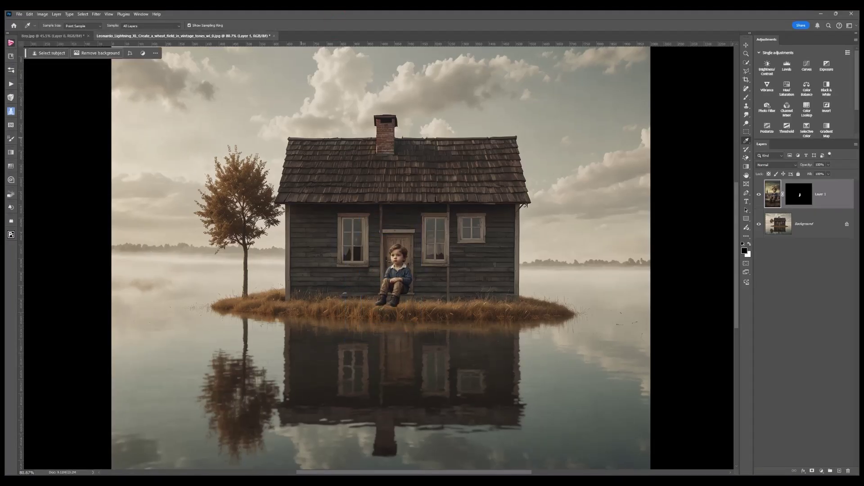
Step: Target Layer 1's mask and select the Brush tool at 100% opacity
scroll(299, 139, "up", 2)
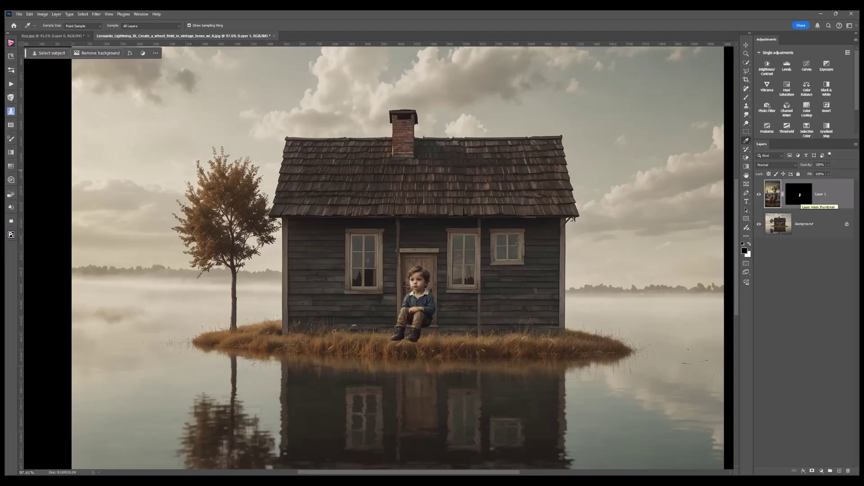
left_click(798, 196)
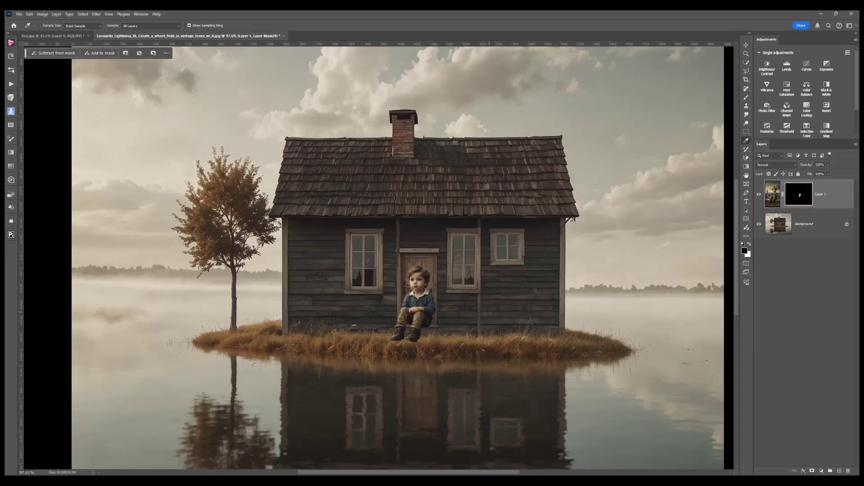
scroll(380, 354, "up", 2)
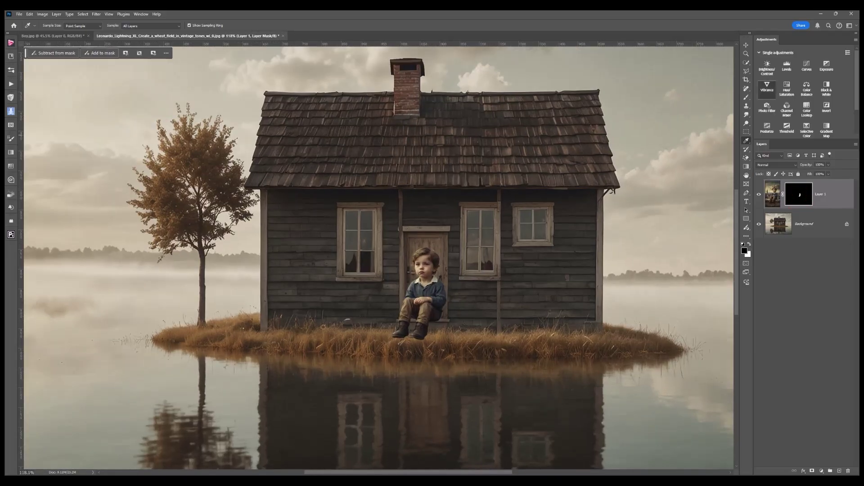
left_click(746, 97)
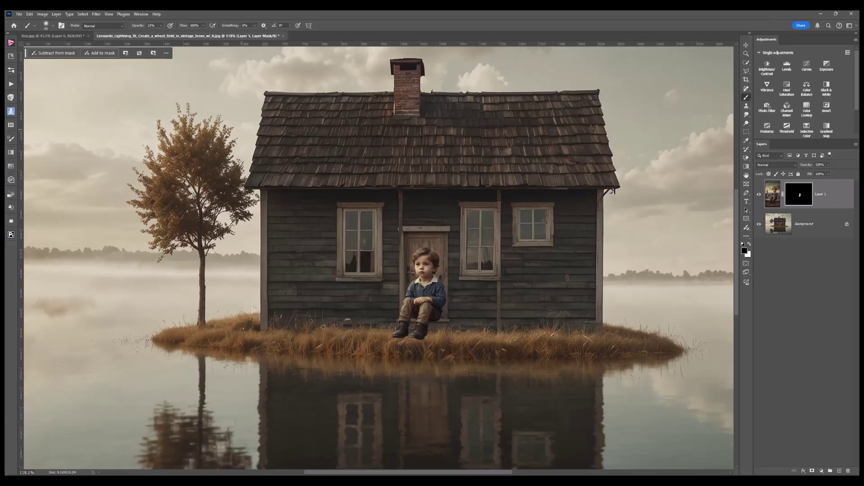
left_click(160, 26)
type("100")
left_click(392, 337)
Step: Paint the Layer 1 mask around the ear, then beside the collar with a size-10 brush
scroll(323, 327, "up", 5)
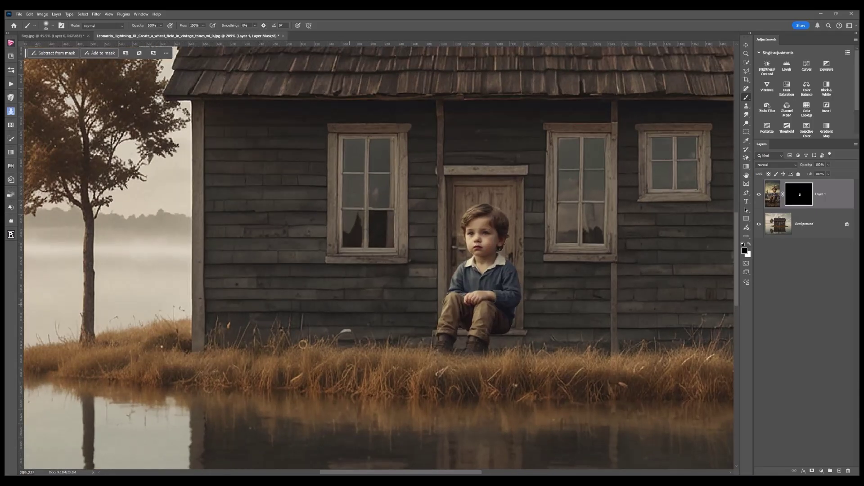
scroll(303, 344, "down", 1)
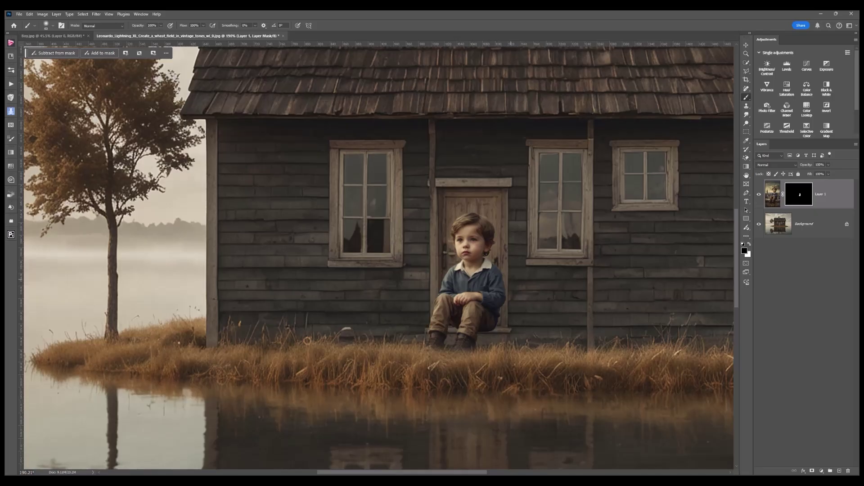
mouse_move(487, 224)
left_mouse_down()
mouse_move(493, 249)
mouse_move(482, 250)
mouse_move(486, 224)
left_mouse_up()
key("bracketleft")
key("bracketleft")
key("bracketleft")
key("bracketleft")
left_click_drag(485, 253, 490, 267)
scroll(307, 341, "up", 2)
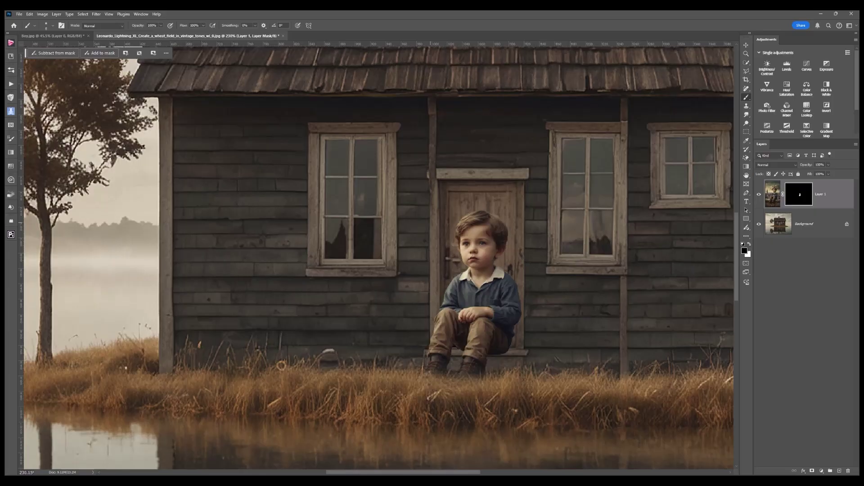
scroll(282, 365, "down", 5)
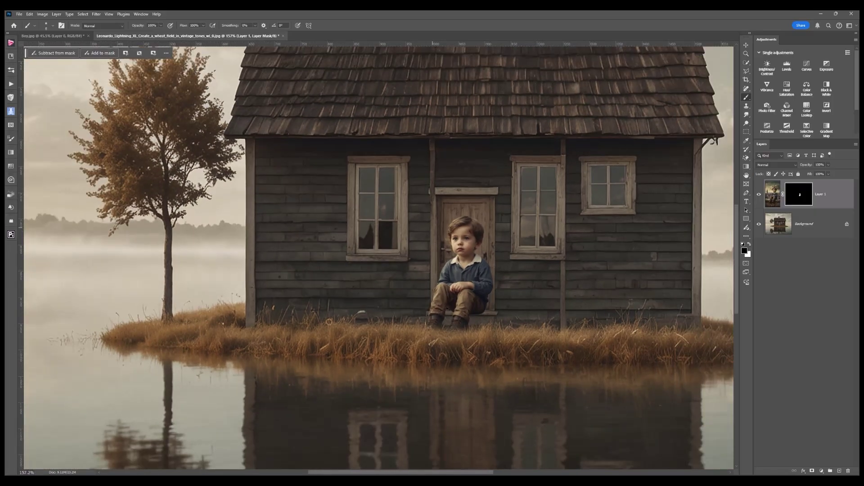
scroll(432, 223, "down", 1)
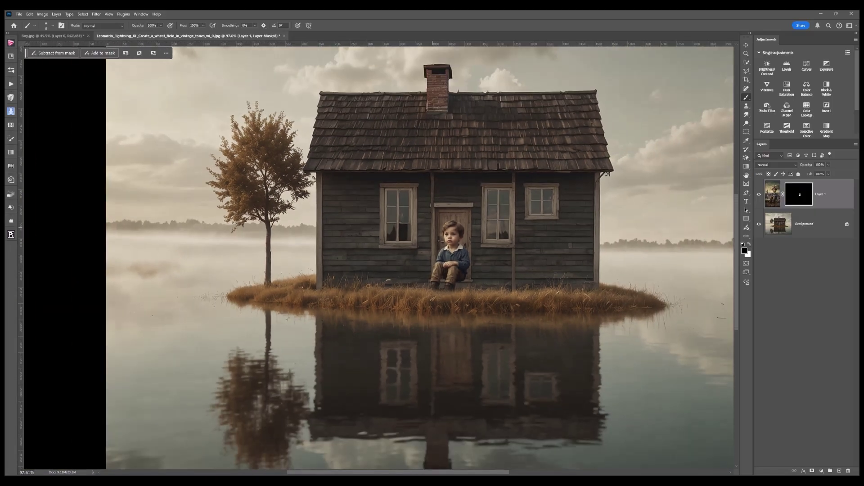